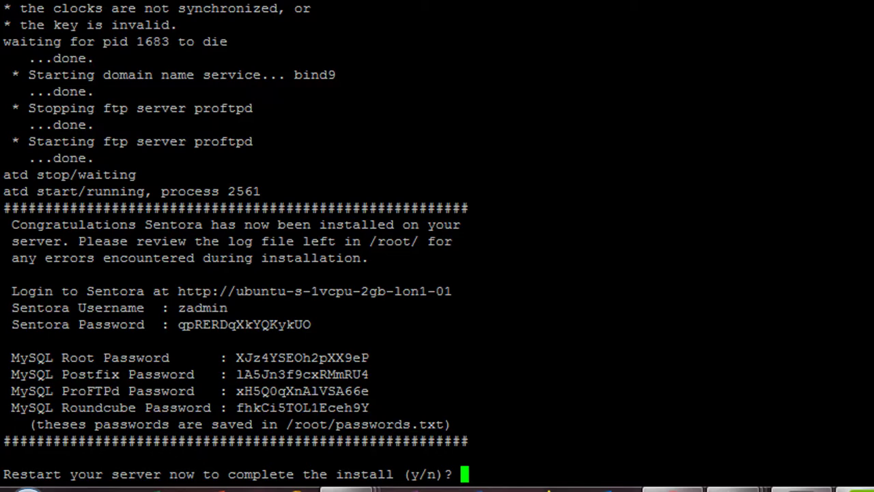
Copy the Sentora login details and MySQL passwords from the terminal's install summary into the Notepad notes
drag(11, 291, 465, 432)
right_click(375, 391)
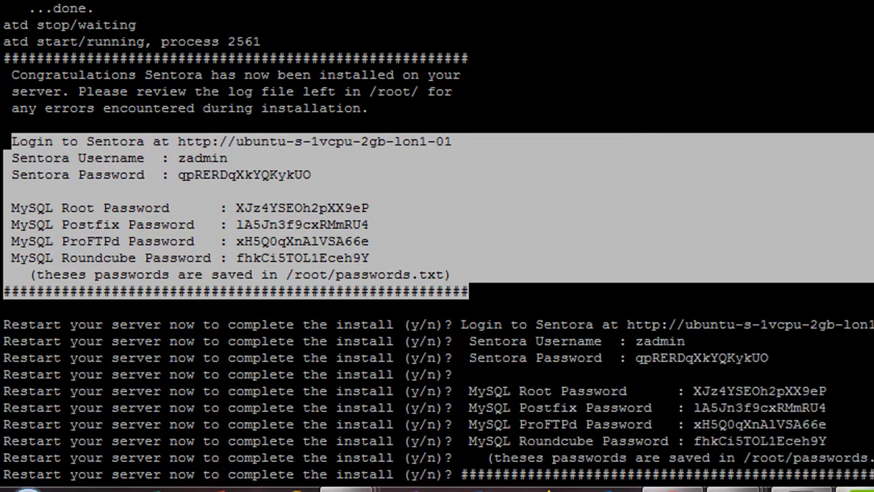
mouse_move(673, 489)
mouse_move(737, 488)
click(622, 401)
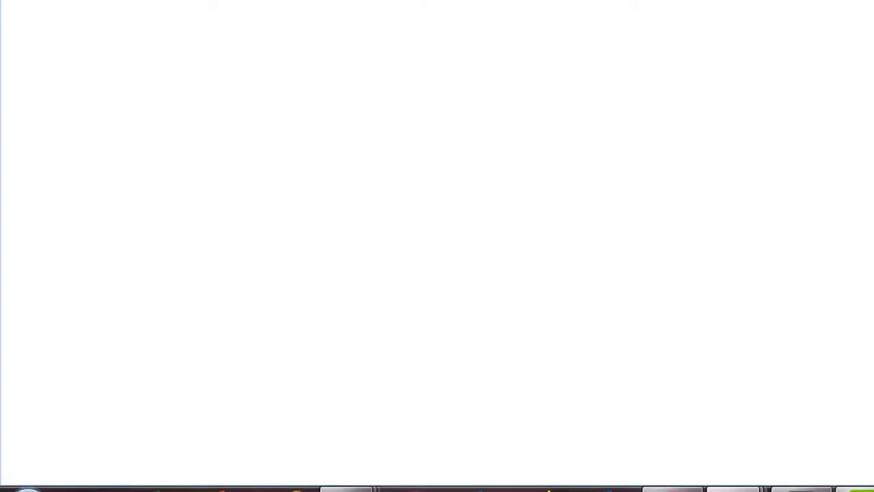
key(ctrl+v)
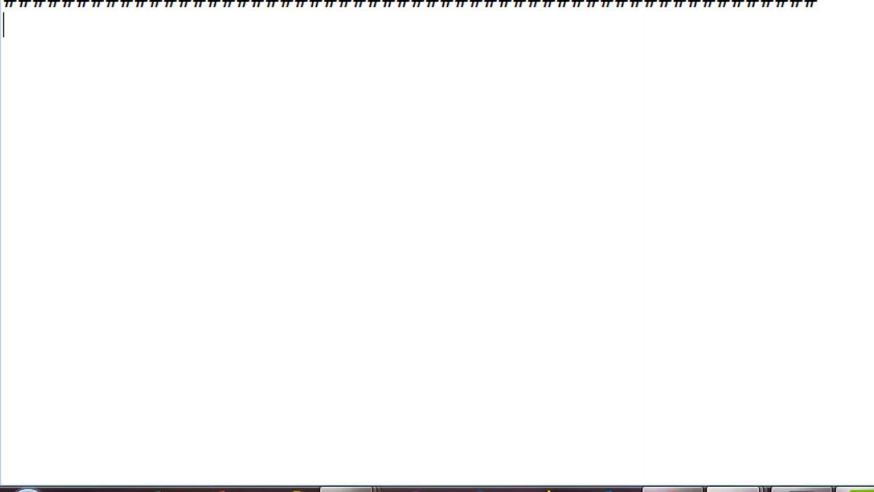
Return to the terminal, answer y to restart the server and complete the install, and dismiss the connection error
key(alt+Tab)
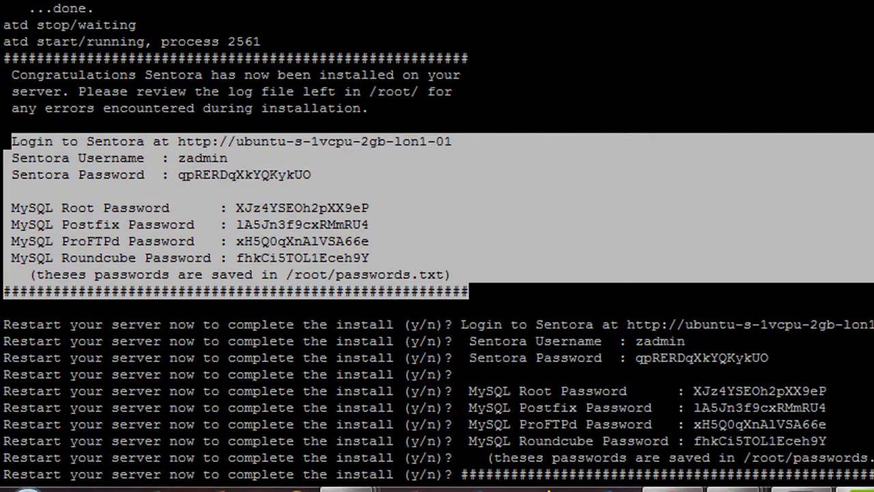
key(Return)
key(Return)
key(Return)
key(Return)
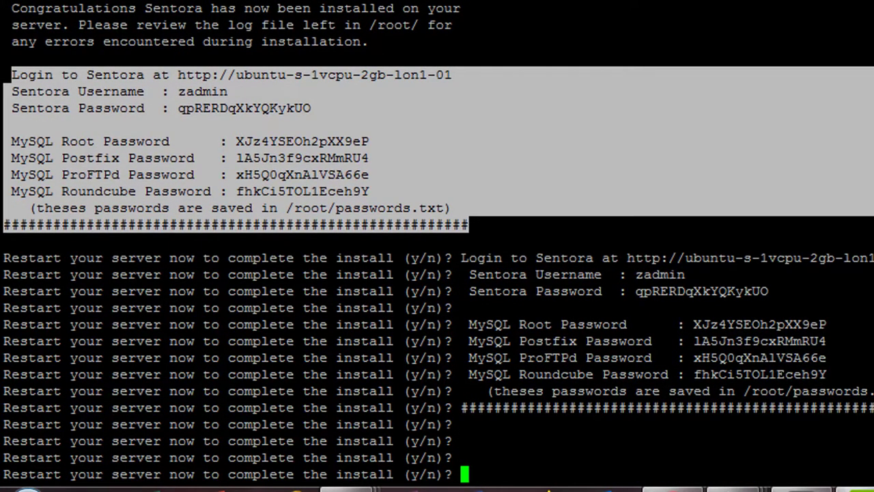
text(y)
key(Return)
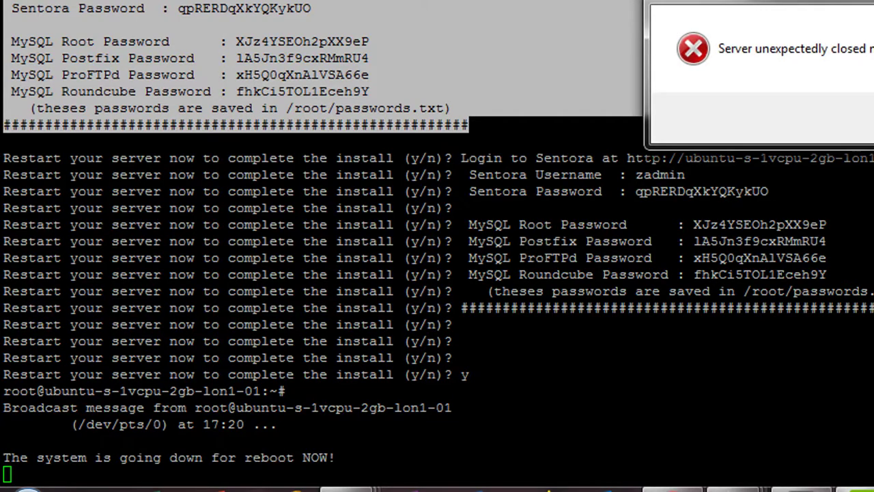
key(Return)
scroll(437, 246, up, 5)
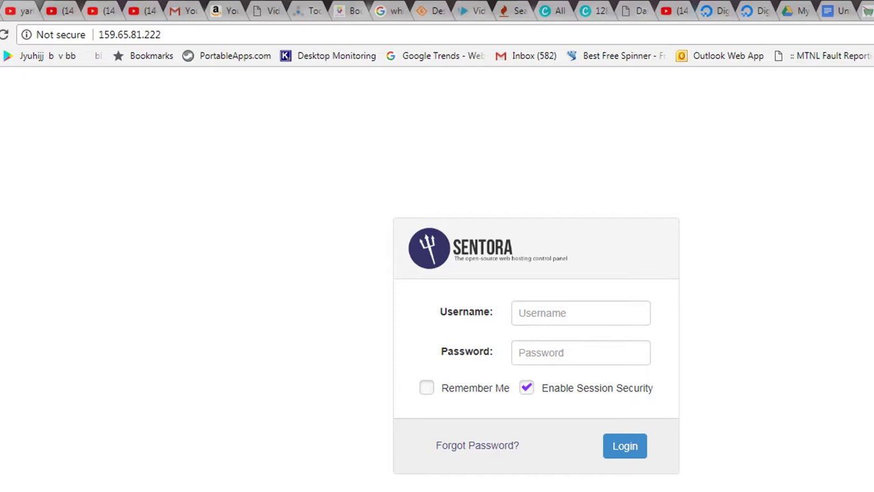
Switch to the Notepad notes and copy the Sentora password
key(alt+Tab)
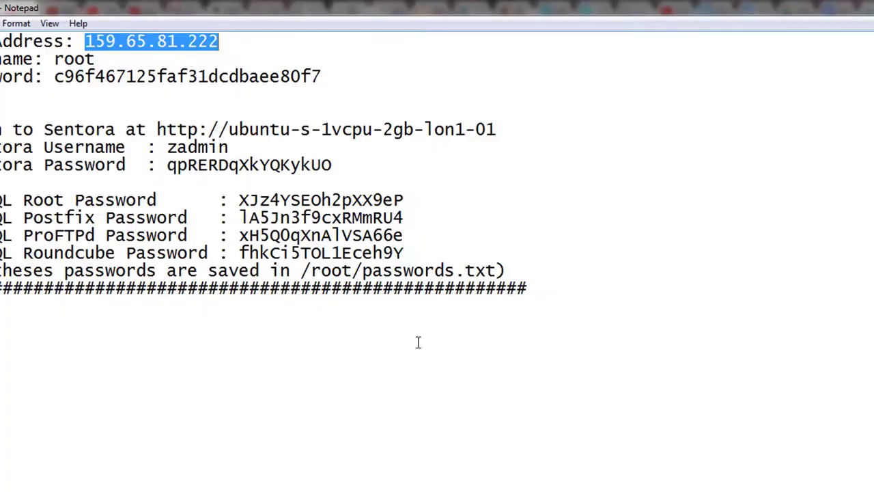
drag(167, 147, 324, 170)
right_click(324, 170)
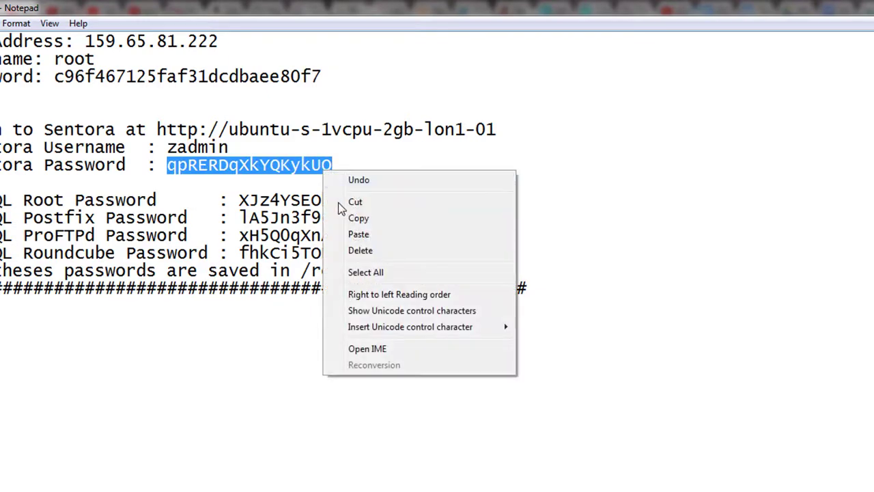
click(358, 219)
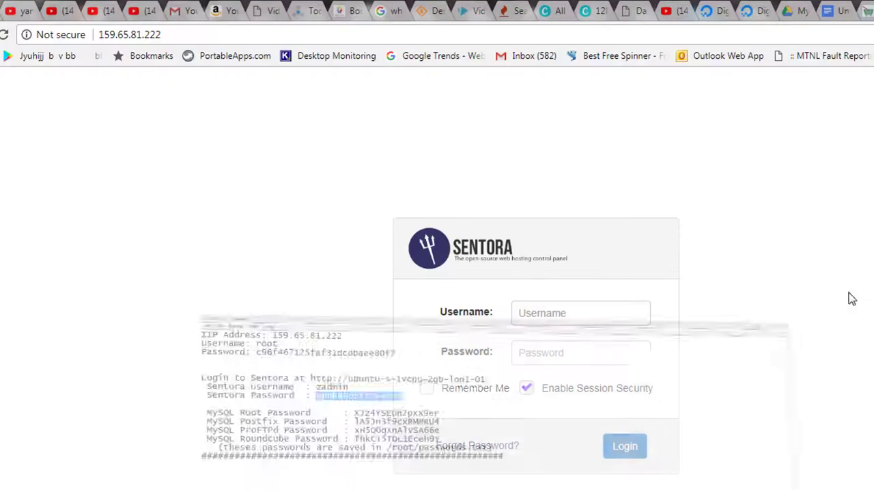
Log in to the Sentora panel at 159.65.81.222 with the username zadmin and the copied account password
click(533, 312)
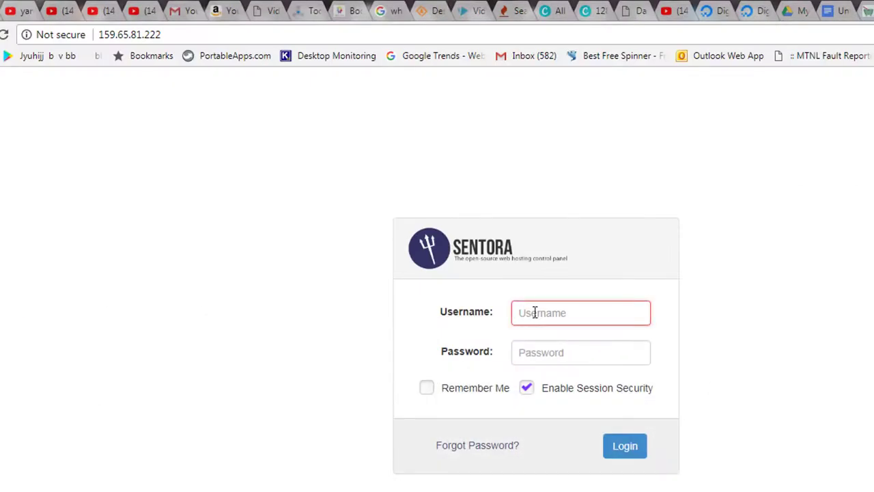
text(zadmin)
key(Tab)
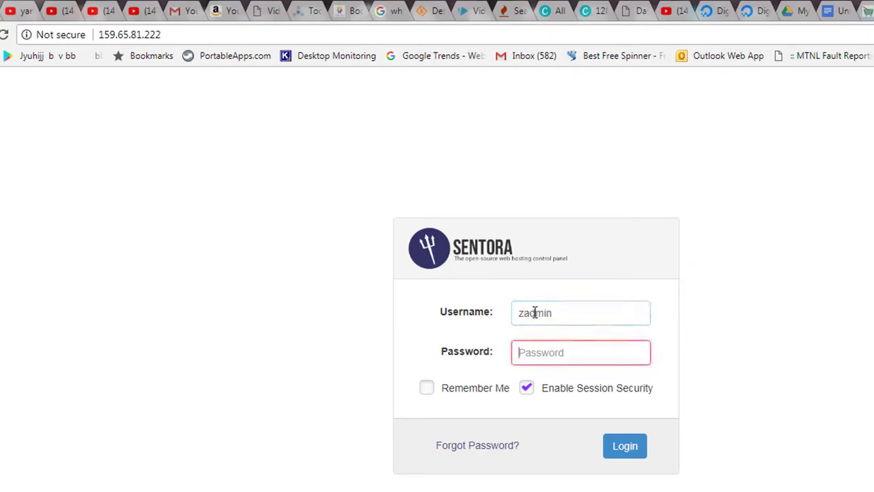
key(ctrl+v)
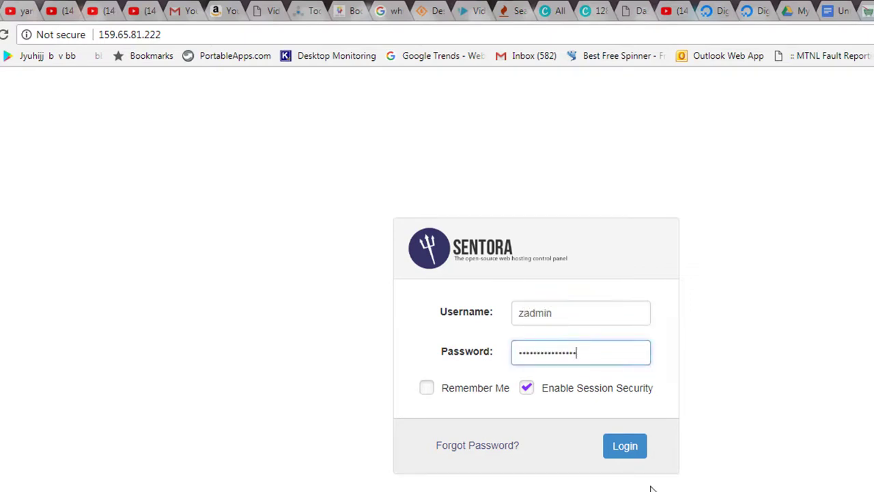
click(633, 446)
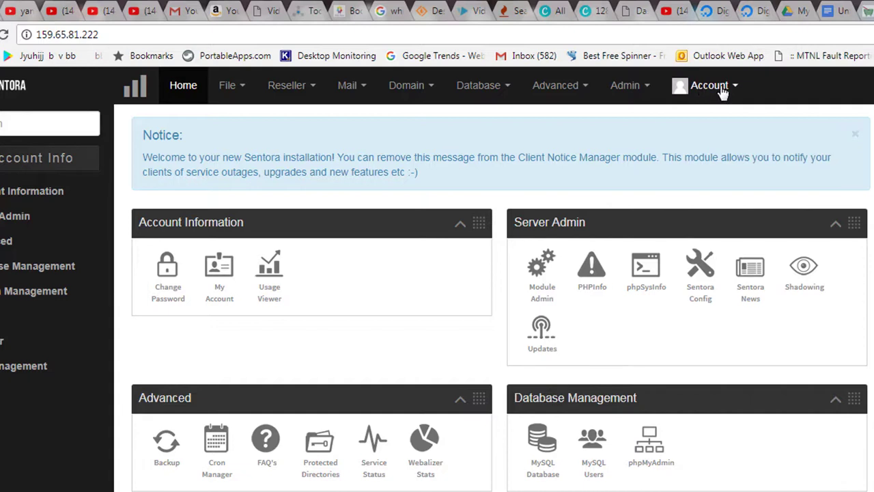
Change the Sentora account password by entering the current password and a confirmed new one, and dismiss the browser's save offer
click(722, 93)
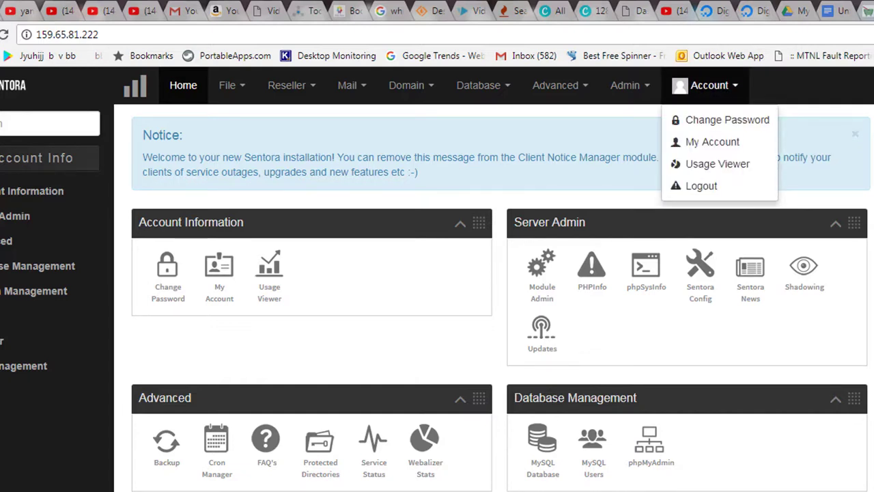
click(32, 190)
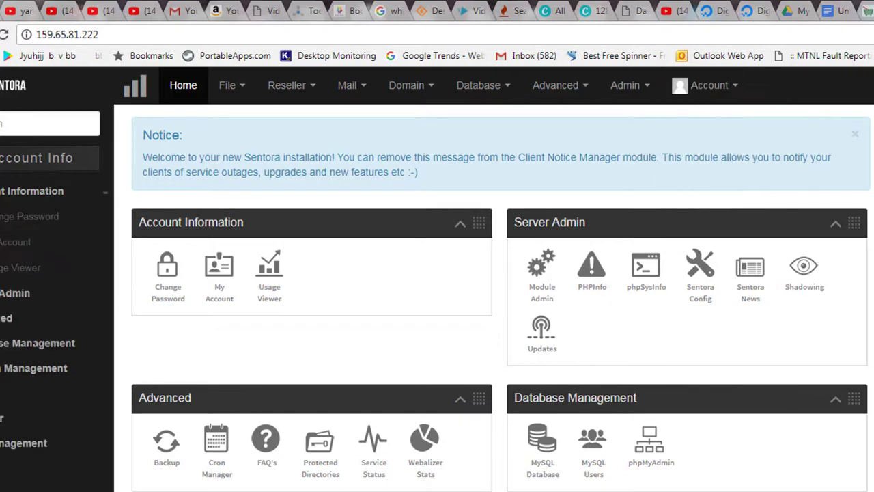
click(5, 223)
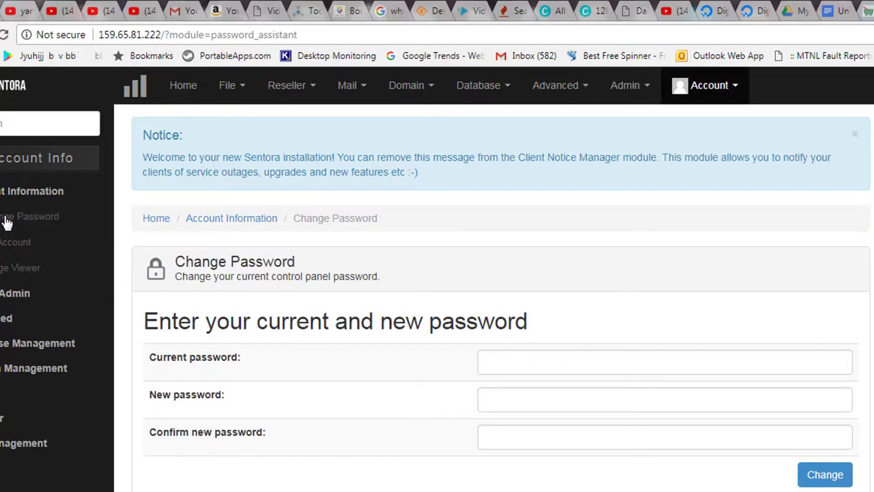
click(550, 367)
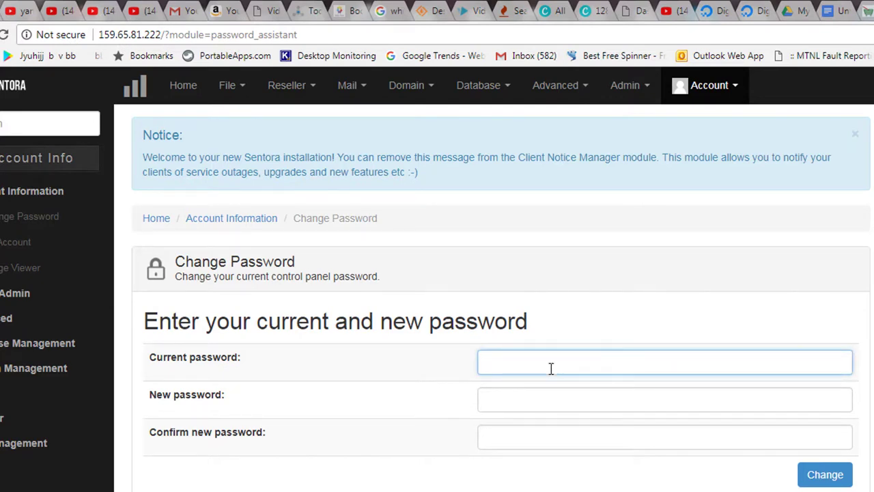
key(ctrl+v)
click(496, 398)
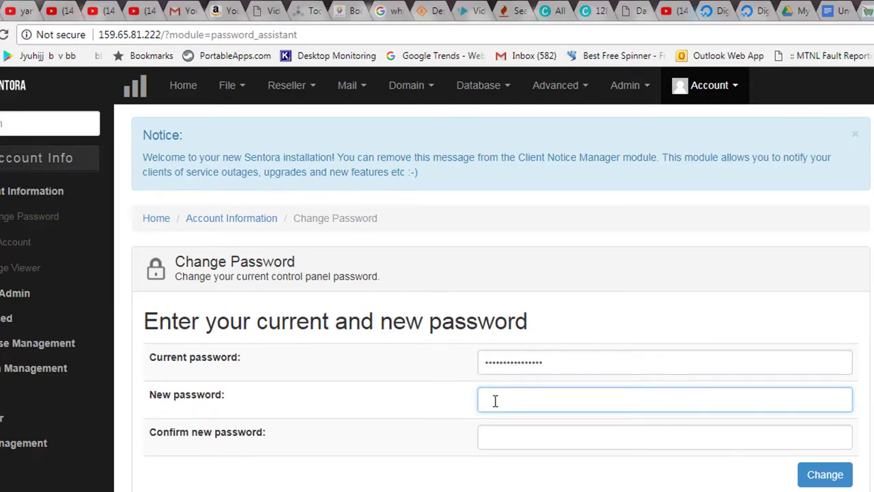
text(••••••••••)
key(Tab)
text(••••••)
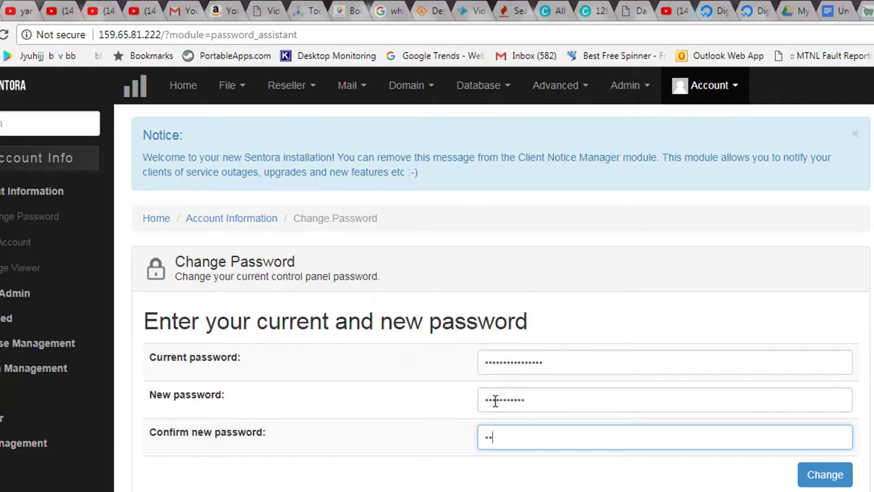
text(•••••)
click(823, 475)
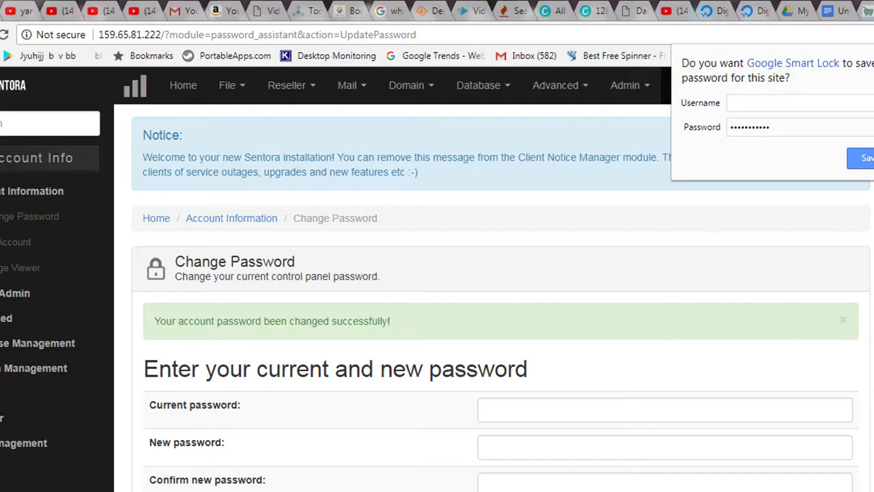
key(Escape)
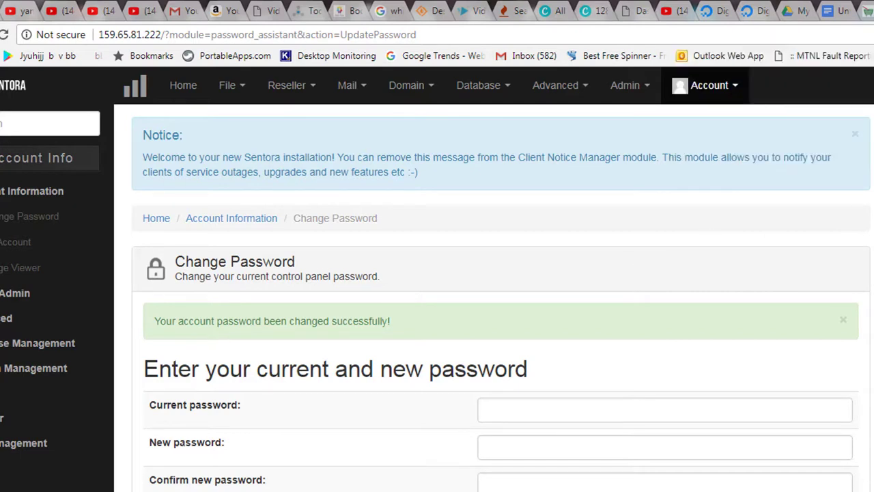
Log out of Sentora, log back in as zadmin with the new account password, and save the login in the browser
click(708, 93)
click(696, 189)
click(551, 353)
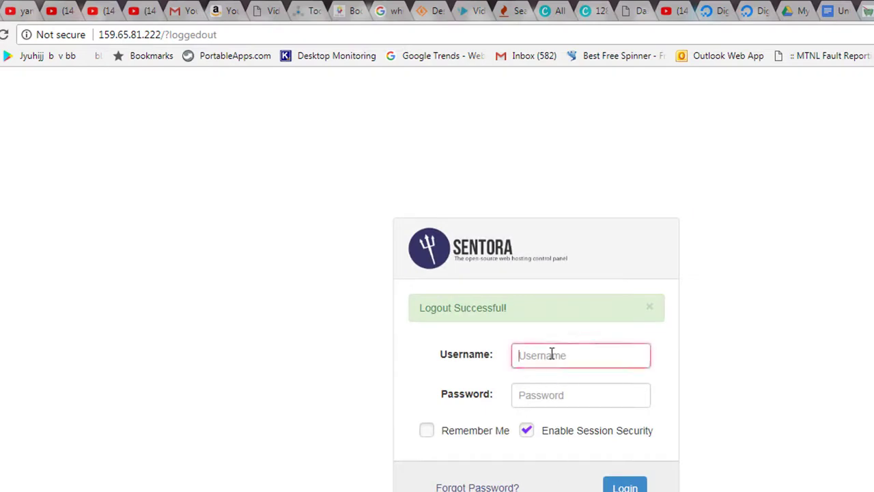
text(zadmin)
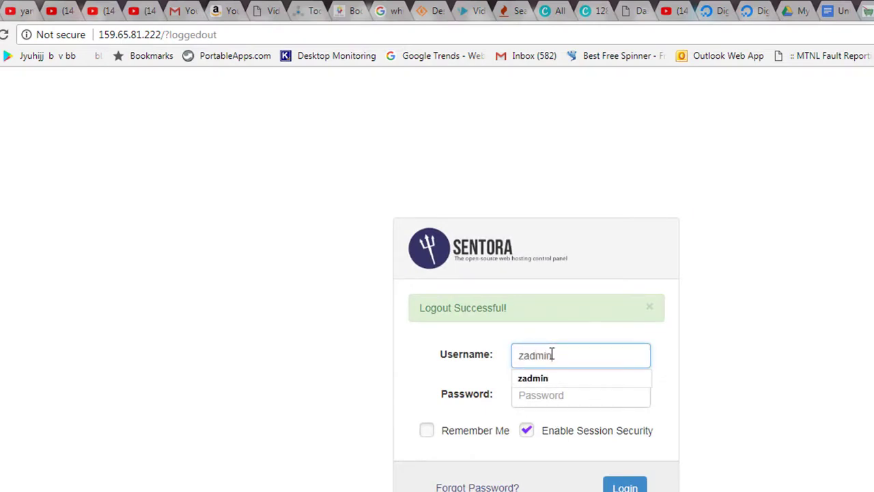
key(Tab)
text(•••••)
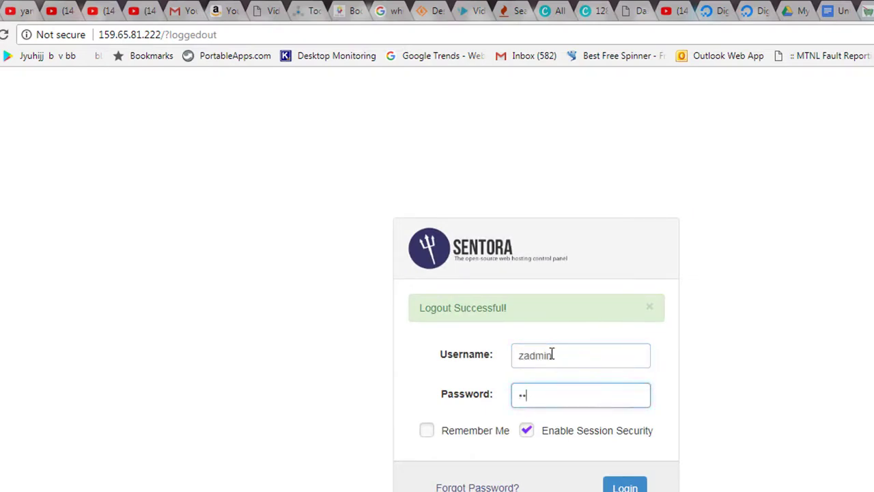
text(••••••)
key(Return)
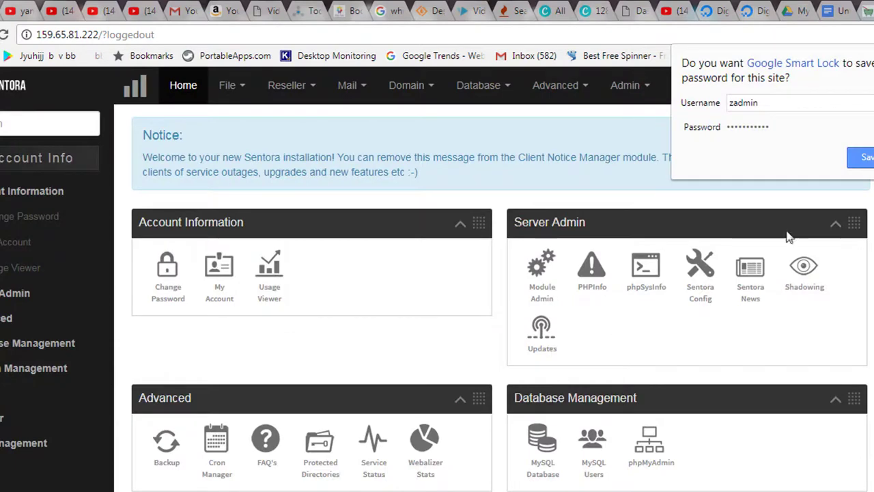
click(861, 166)
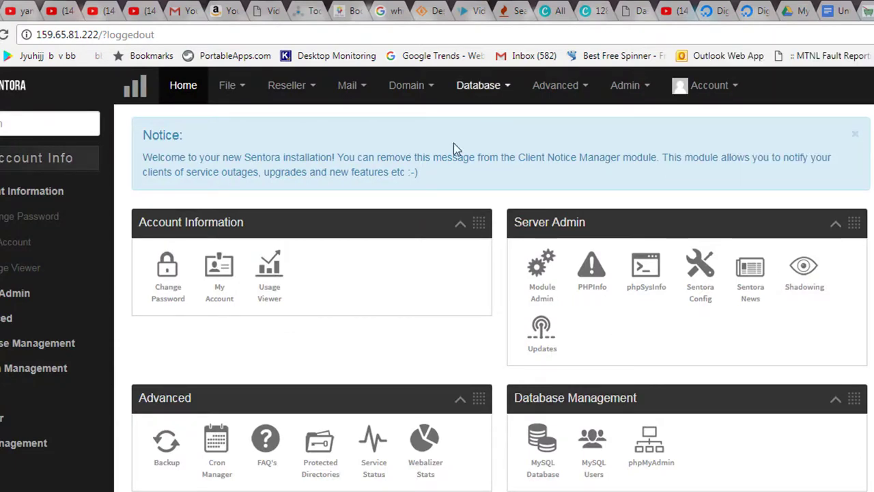
Examine the Sentora home page modules, from account information and server admin to domain, mail, reseller and file management
scroll(437, 273, down, 2)
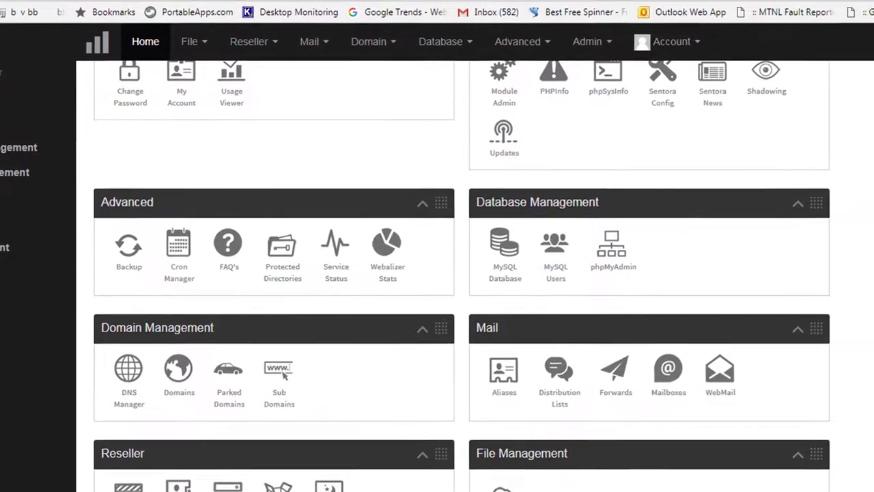
scroll(437, 273, up, 2)
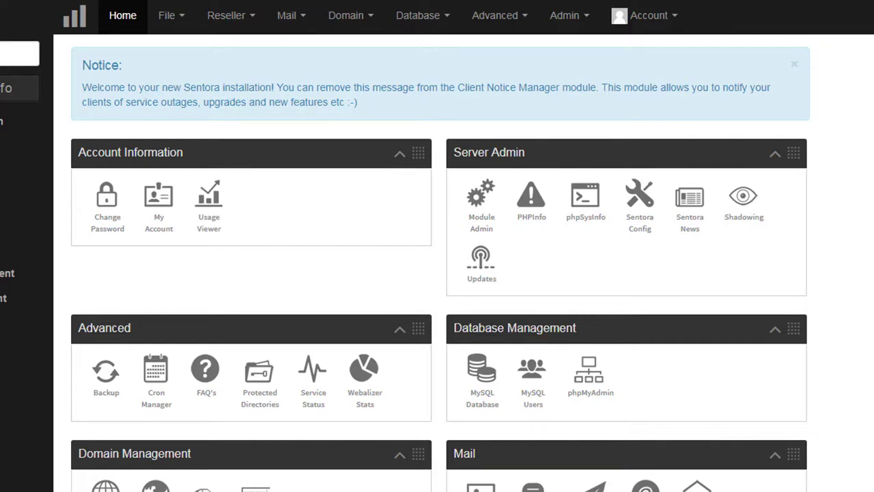
scroll(437, 262, down, 3)
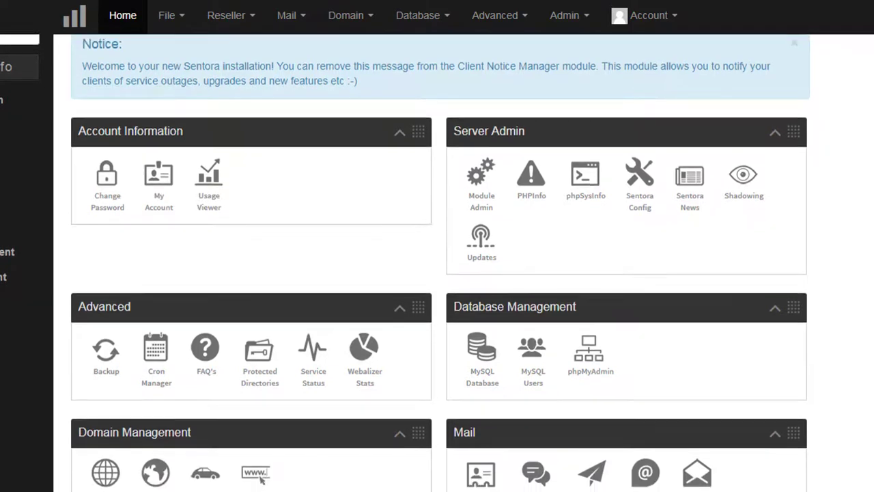
scroll(437, 262, up, 3)
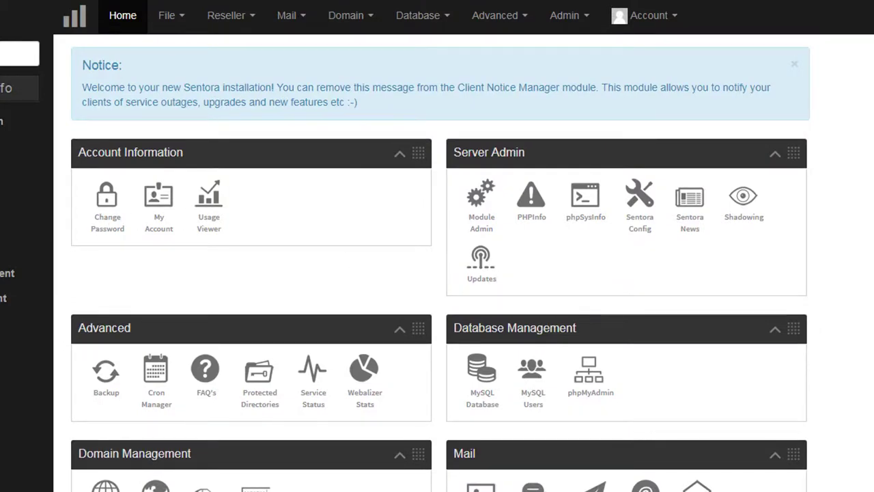
scroll(352, 260, down, 3)
scroll(353, 261, up, 3)
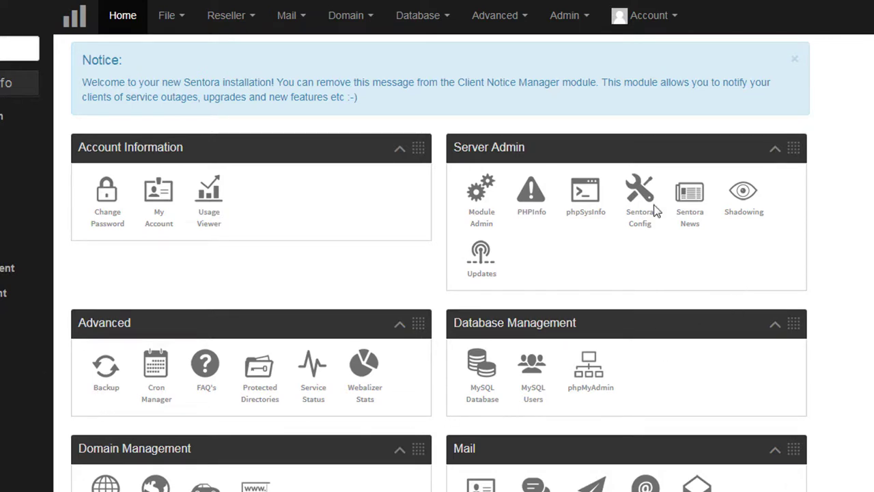
scroll(436, 267, down, 1)
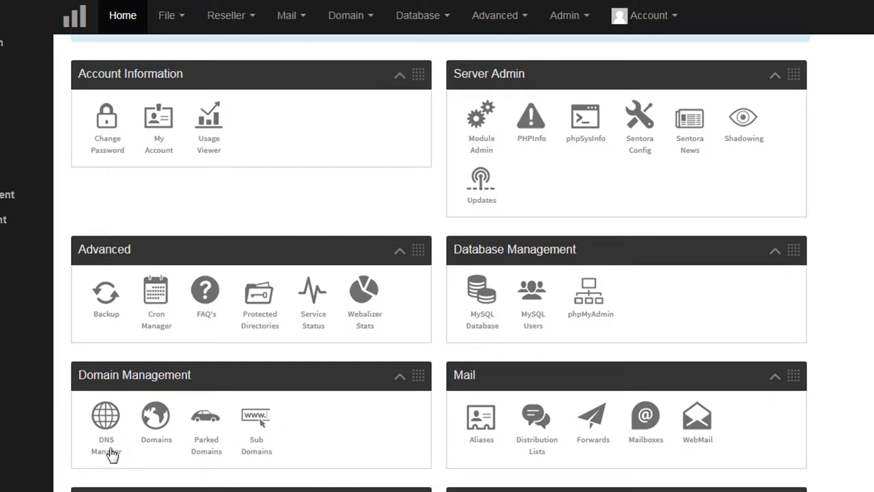
scroll(338, 403, down, 1)
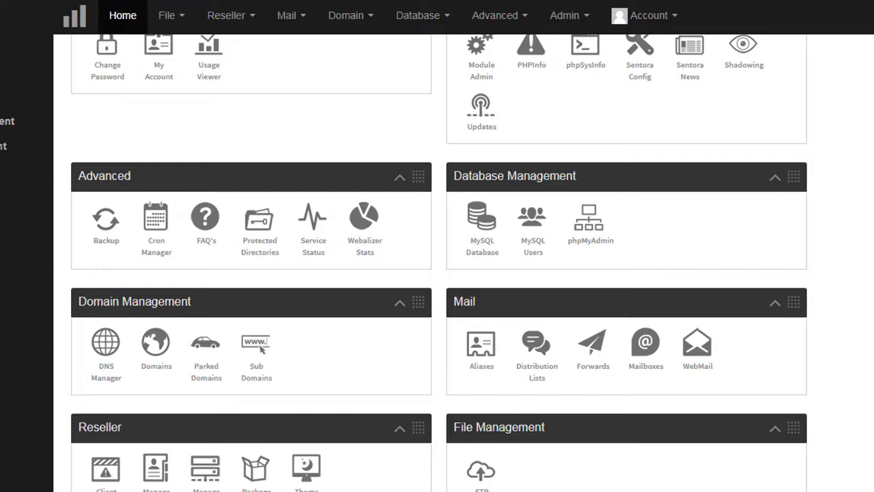
scroll(78, 411, up, 2)
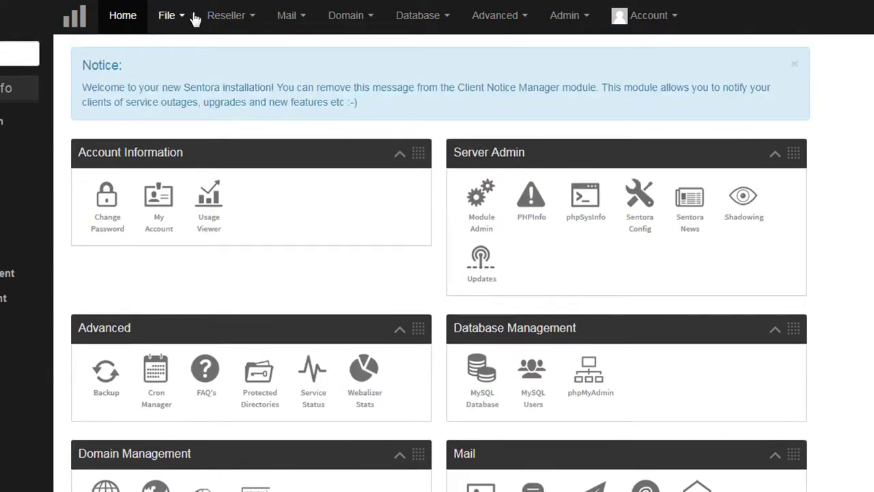
Review the options offered under the Reseller, Mail, Domain, Database, Advanced, Admin and Account categories of the Sentora navigation
click(250, 17)
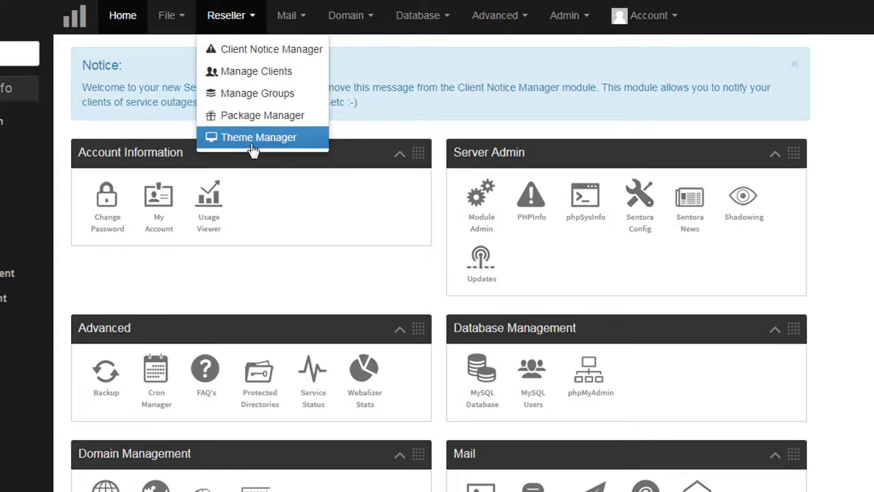
click(295, 20)
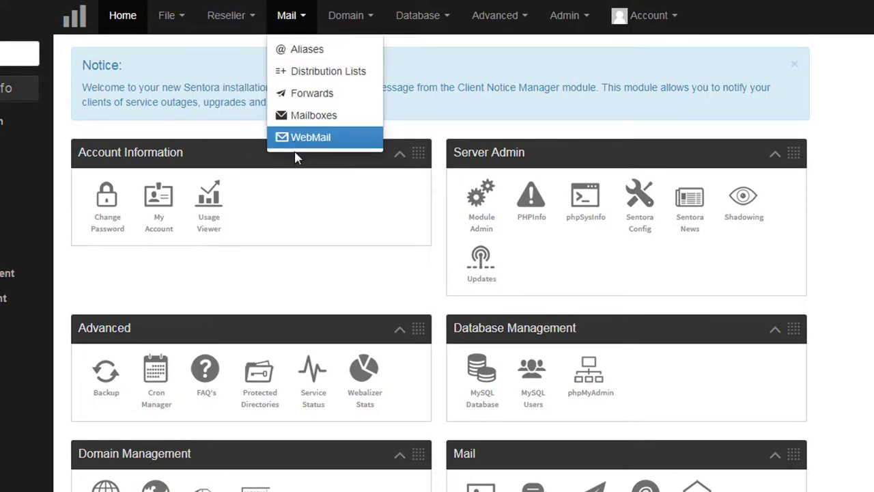
click(351, 20)
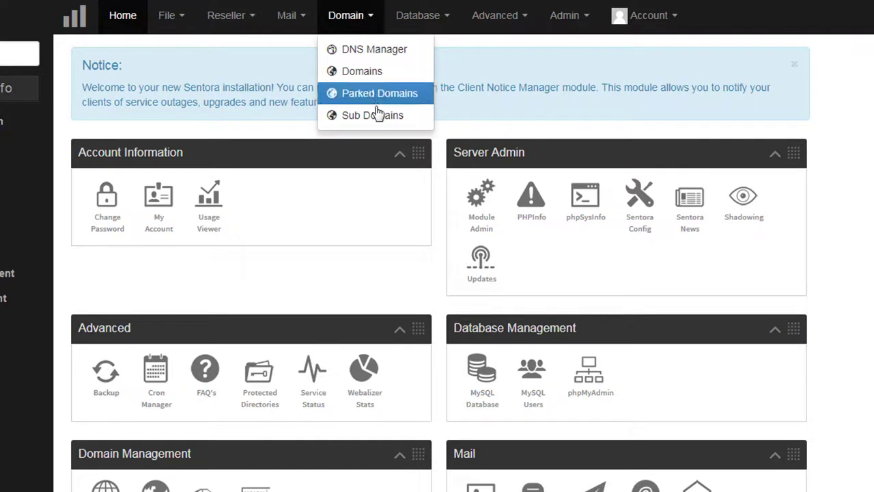
click(442, 16)
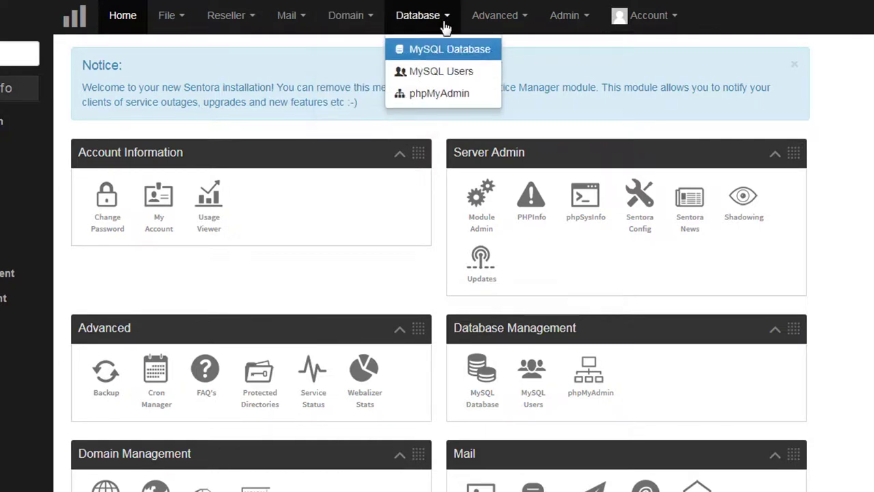
click(482, 21)
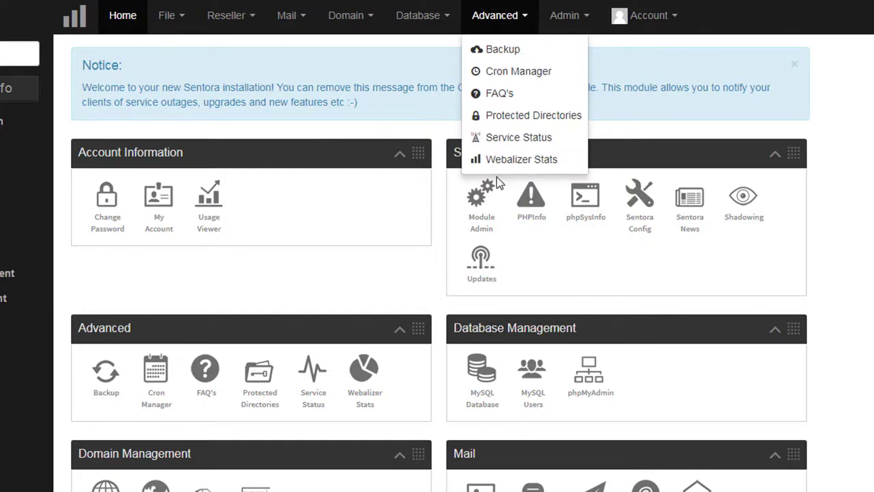
click(568, 18)
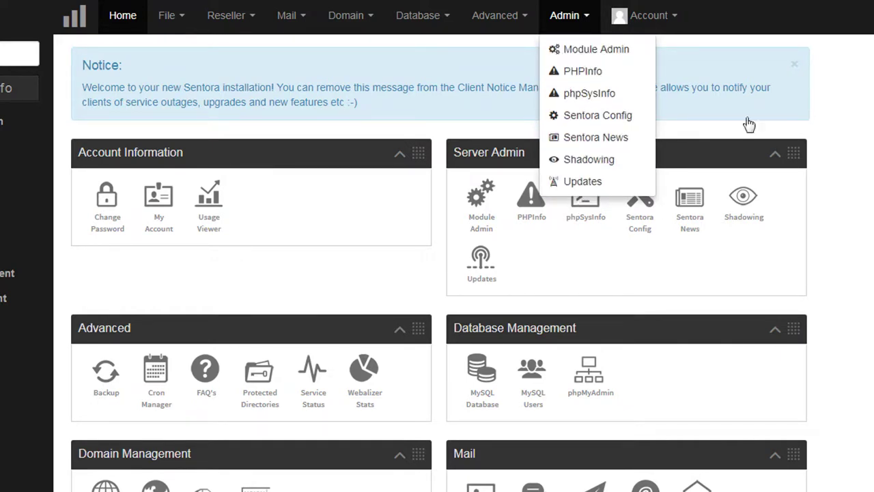
click(644, 15)
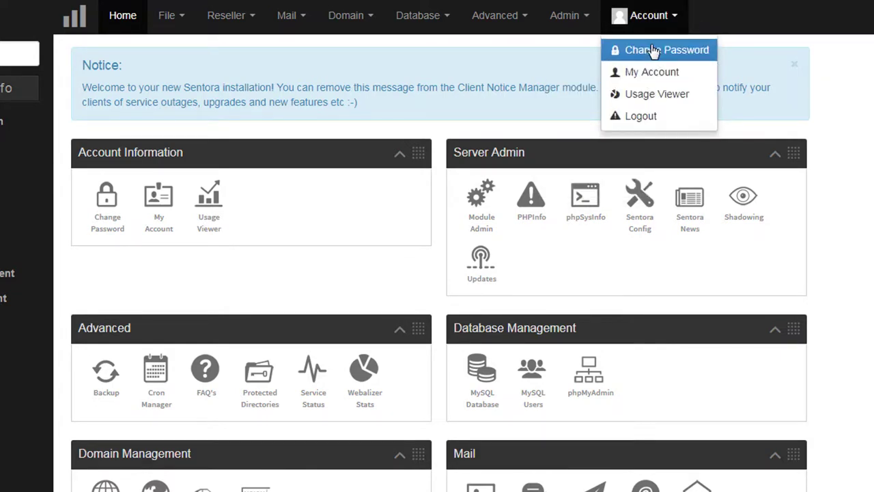
key(Escape)
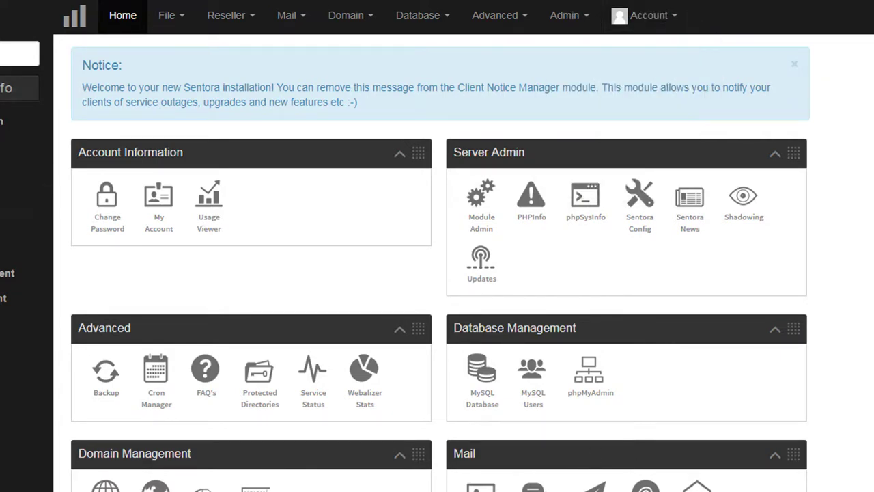